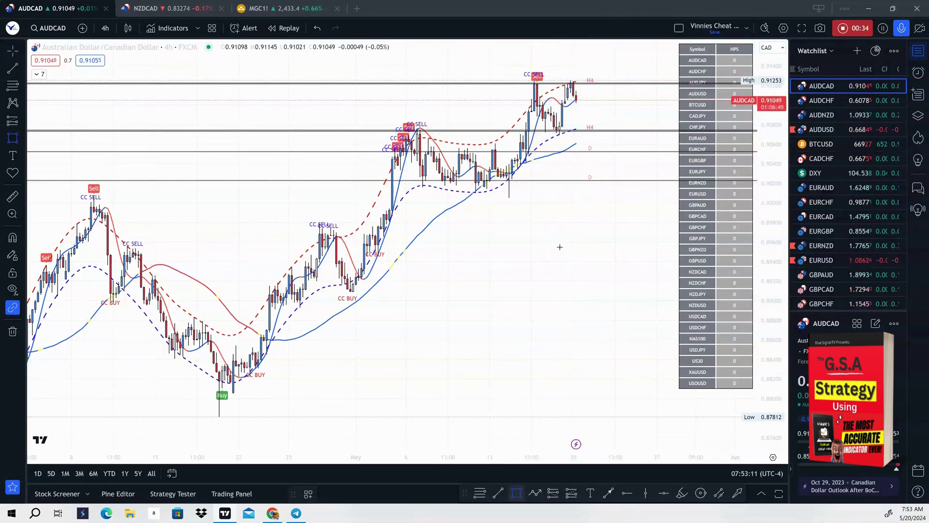
Draw a rectangle zone around the AUDCAD highs near 0.9125, then switch to AUDCHF.
click(529, 79)
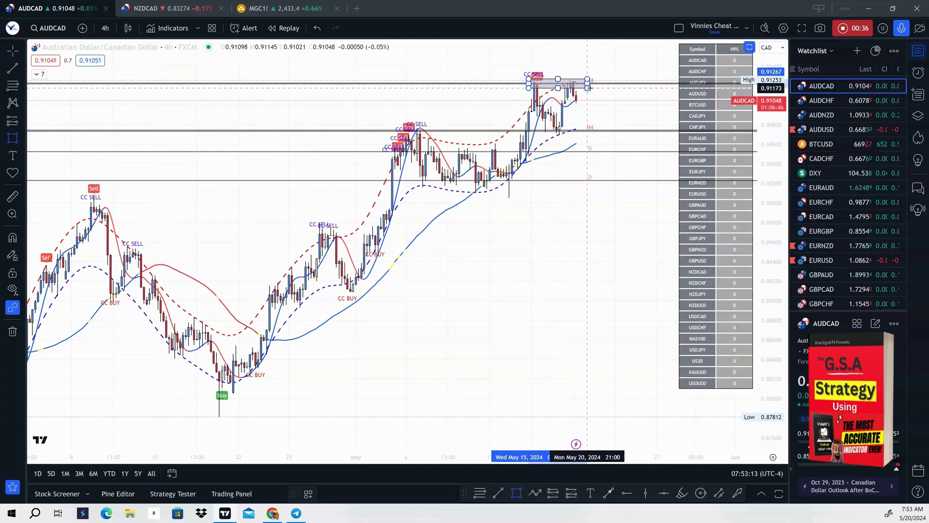
click(590, 88)
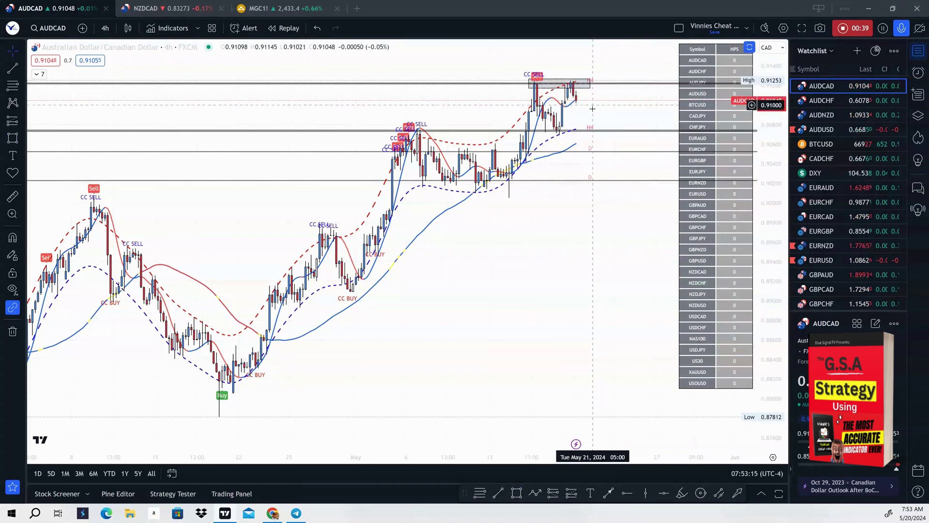
double_click(574, 84)
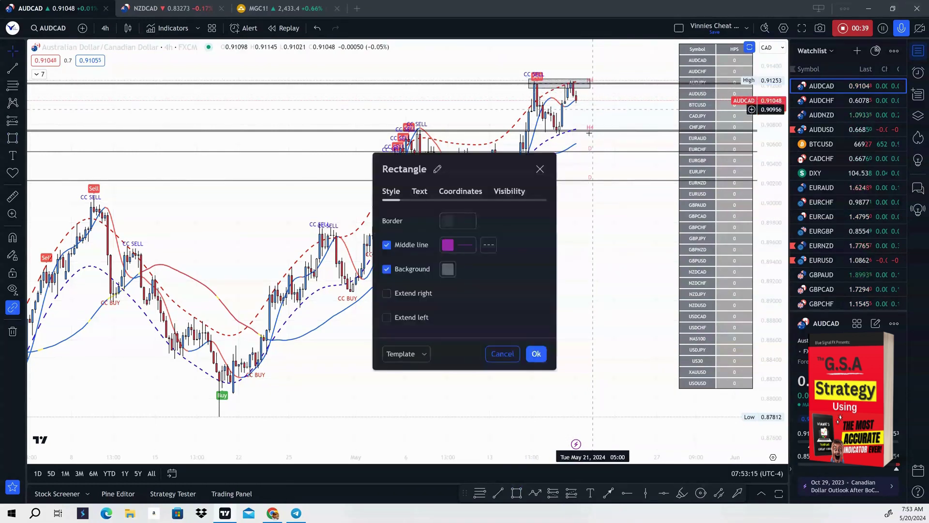
click(537, 354)
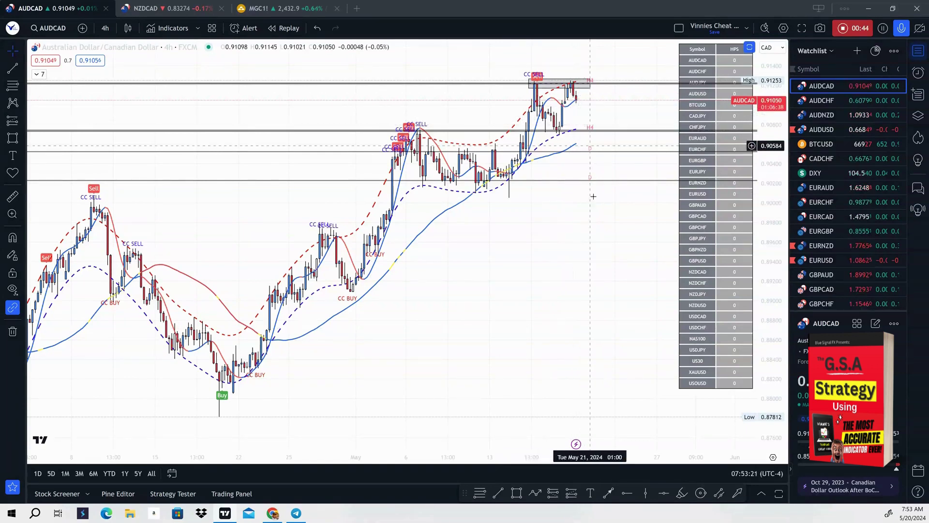
click(831, 100)
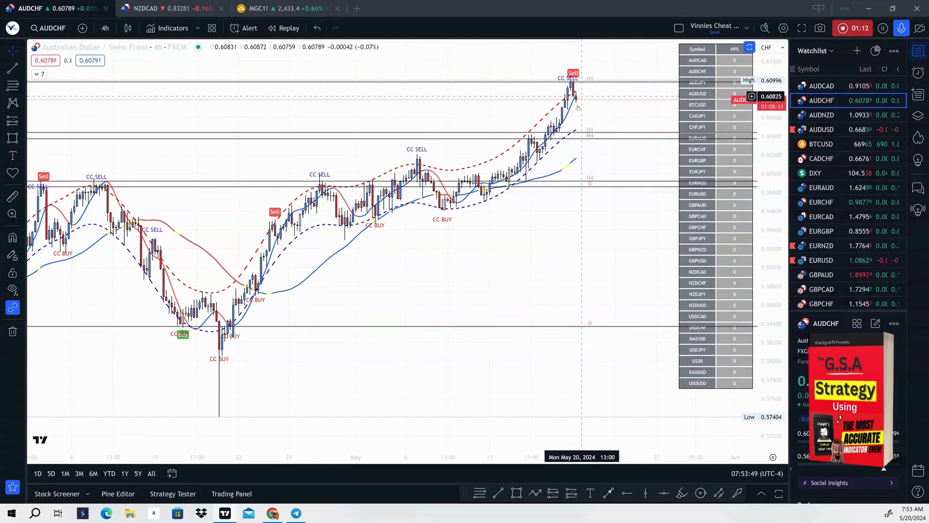
Switch from the AUDCHF chart to the AUDNZD 4-hour chart.
click(839, 115)
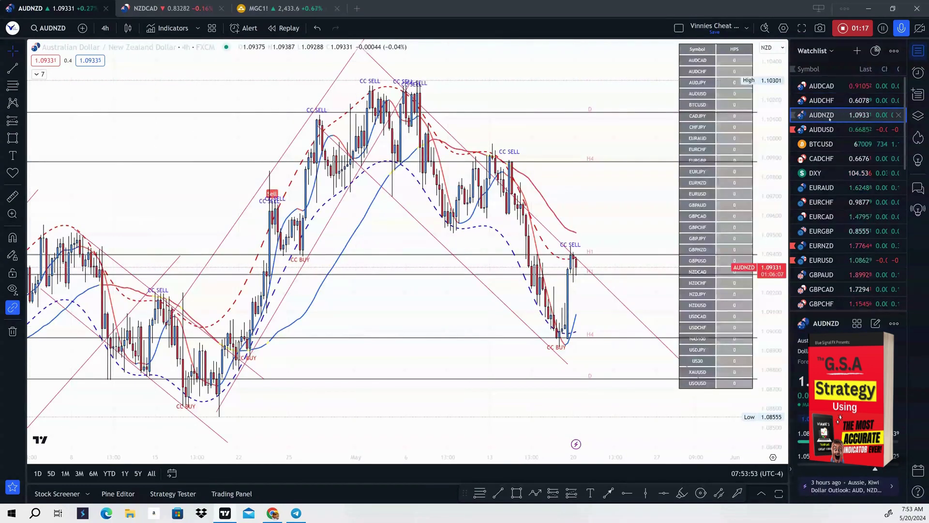
With indicators hidden, draw an arrow down to the latest AUDNZD candle top at the channel line.
click(13, 289)
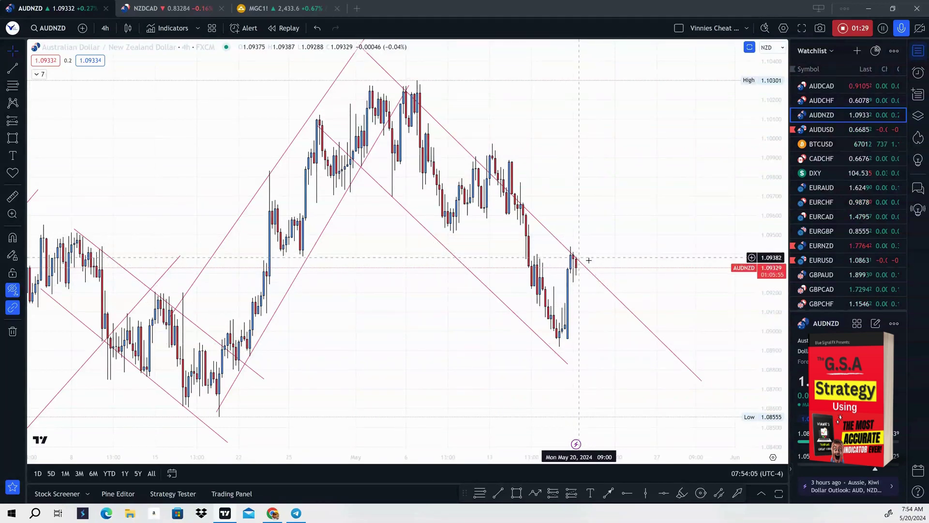
click(635, 196)
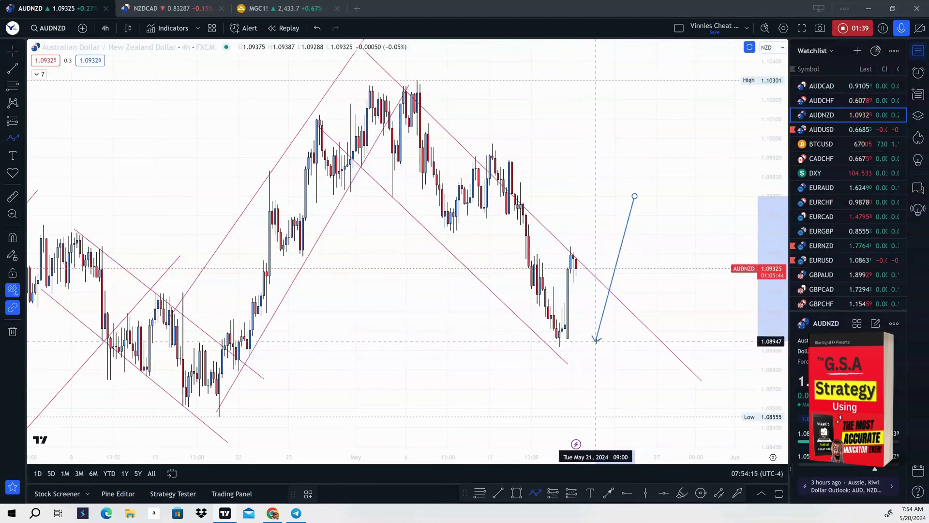
click(585, 252)
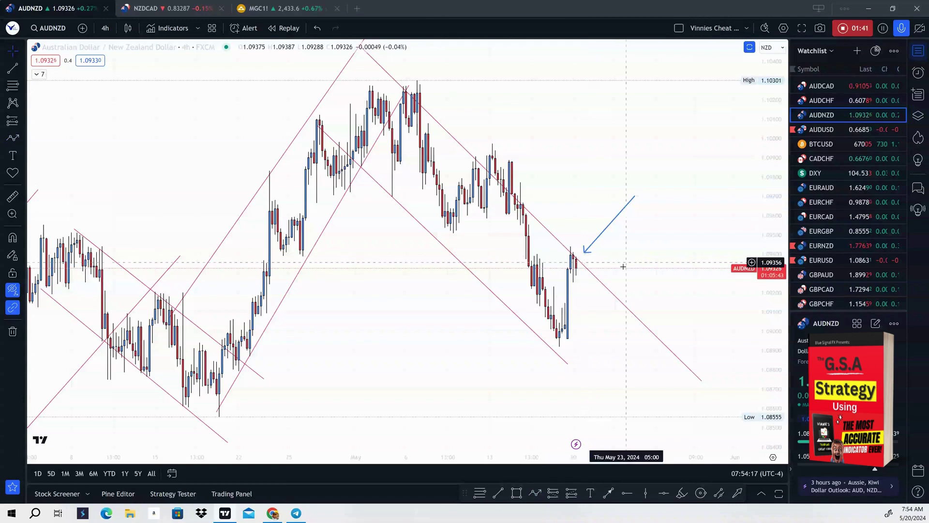
click(13, 289)
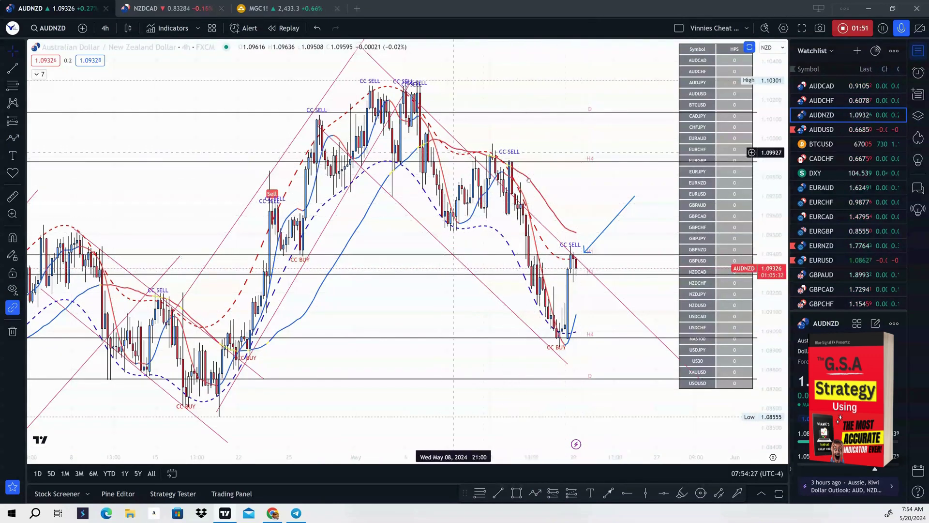
Compress the AUDNZD price scale, then switch to the AUDUSD 4-hour chart.
drag(773, 290, 772, 334)
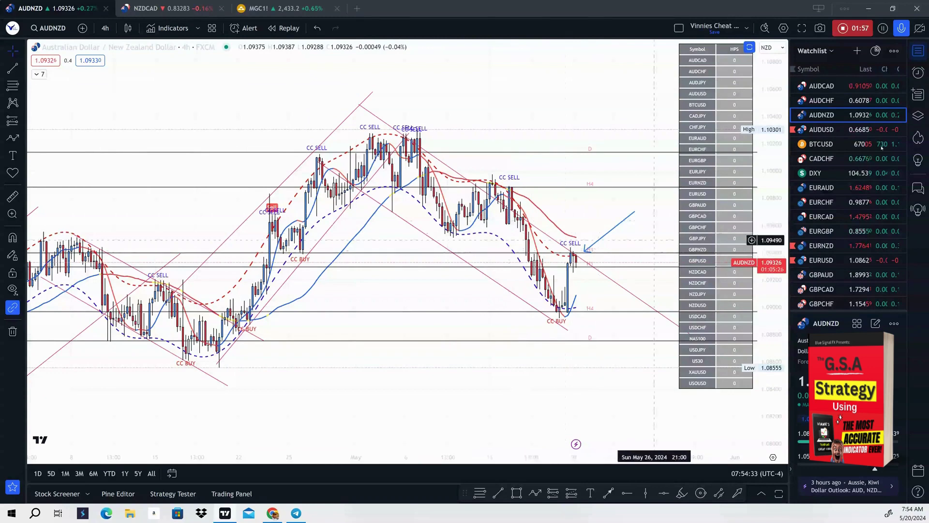
click(830, 129)
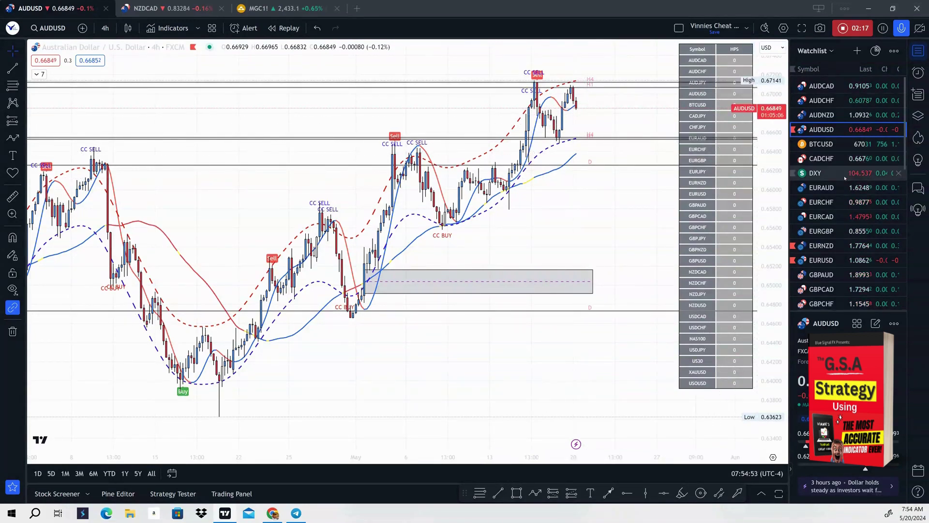
Switch from AUDUSD to the EURCHF 4-hour chart.
click(832, 202)
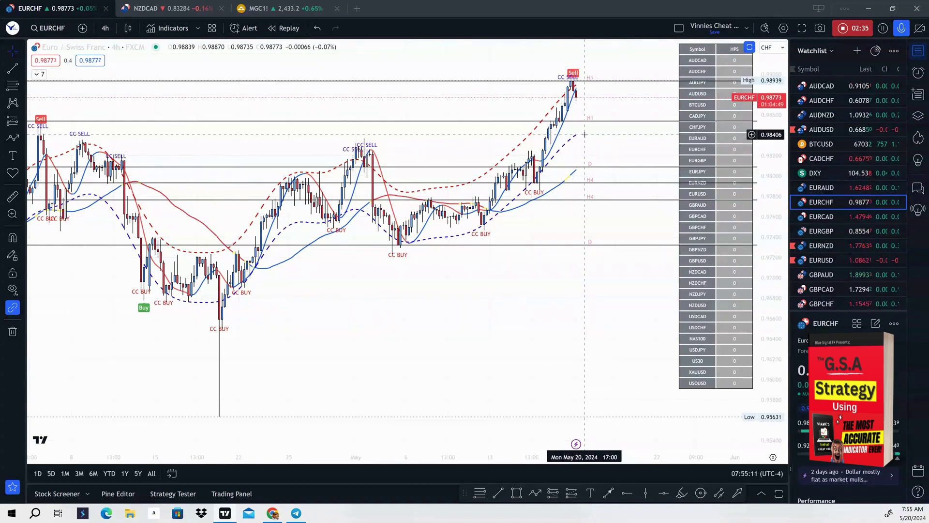
Bring up EURGBP, compress its price scale, and show the chart interval list.
click(823, 231)
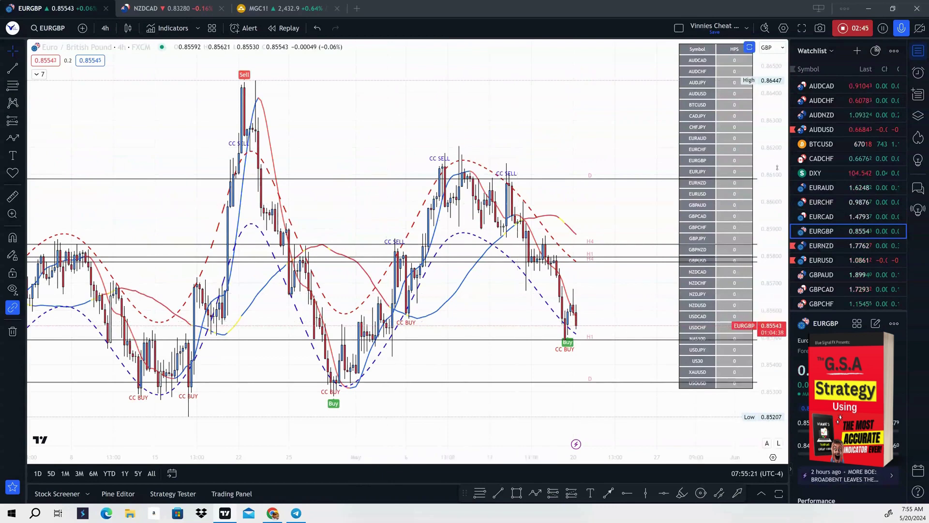
drag(778, 232, 773, 295)
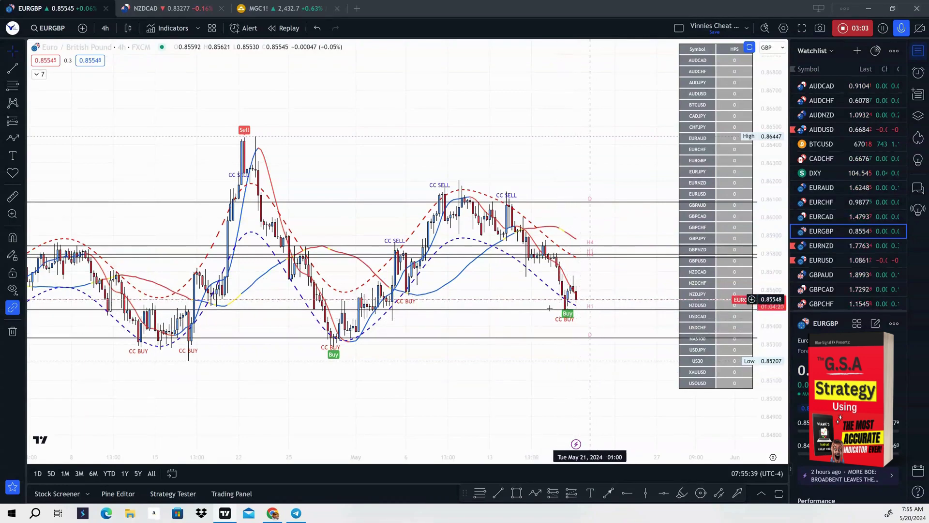
click(105, 28)
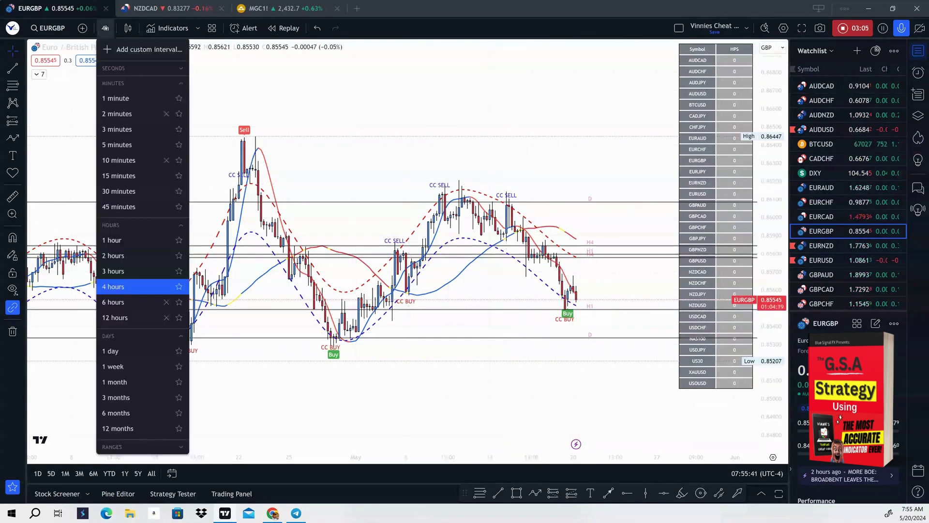
On 1-hour EURGBP, draw a projected path from the CC BUY low via the swing high to 0.8580.
click(112, 240)
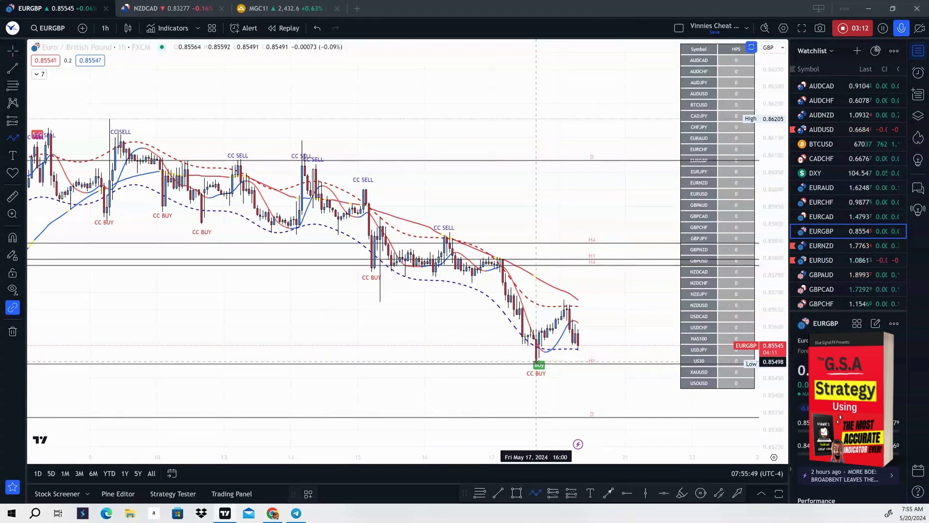
click(536, 361)
click(566, 303)
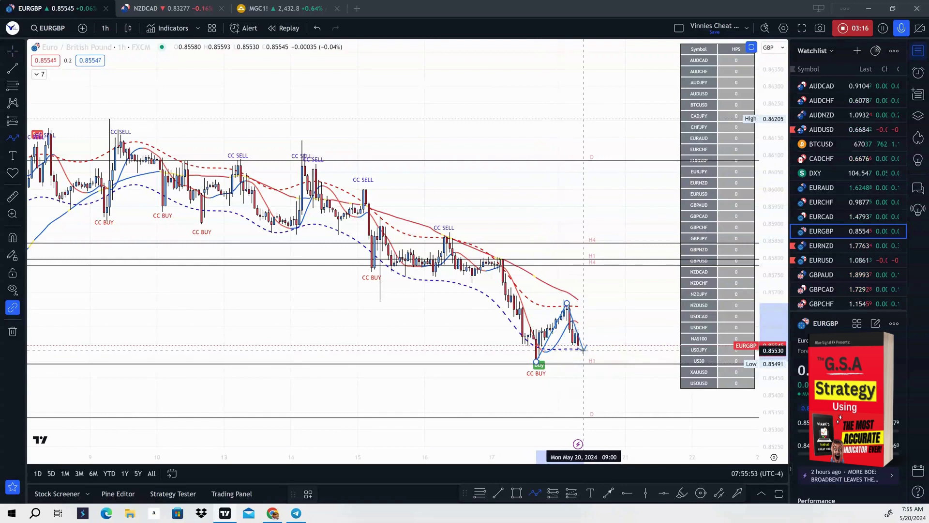
click(617, 255)
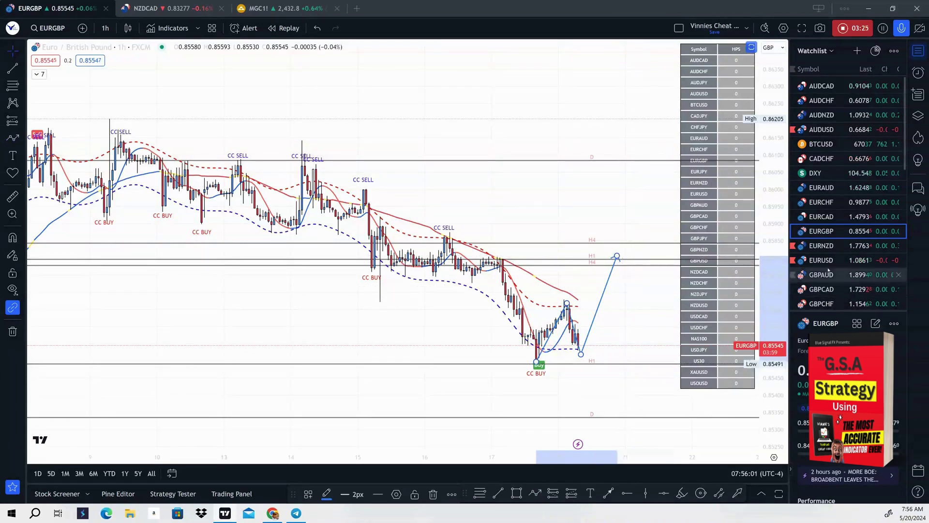
Return EURGBP to the 4-hour timeframe and open the EURUSD chart.
click(108, 28)
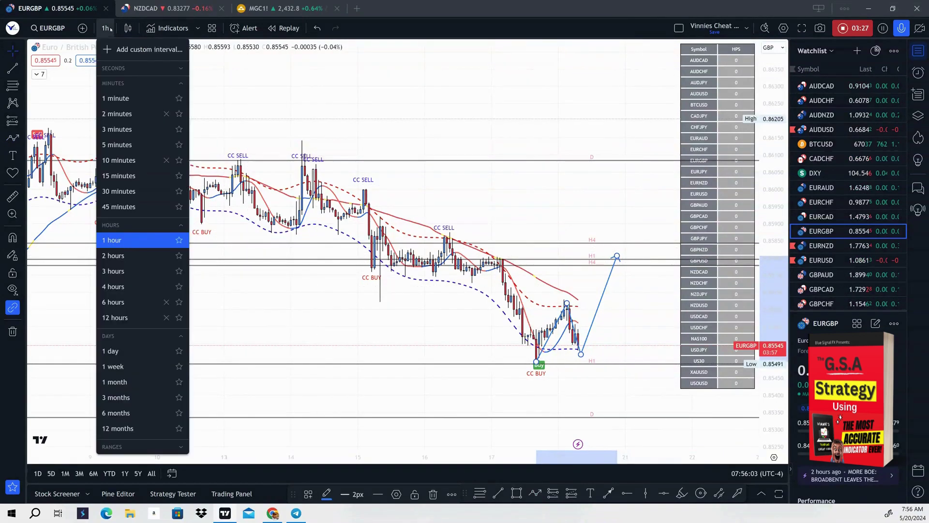
click(115, 286)
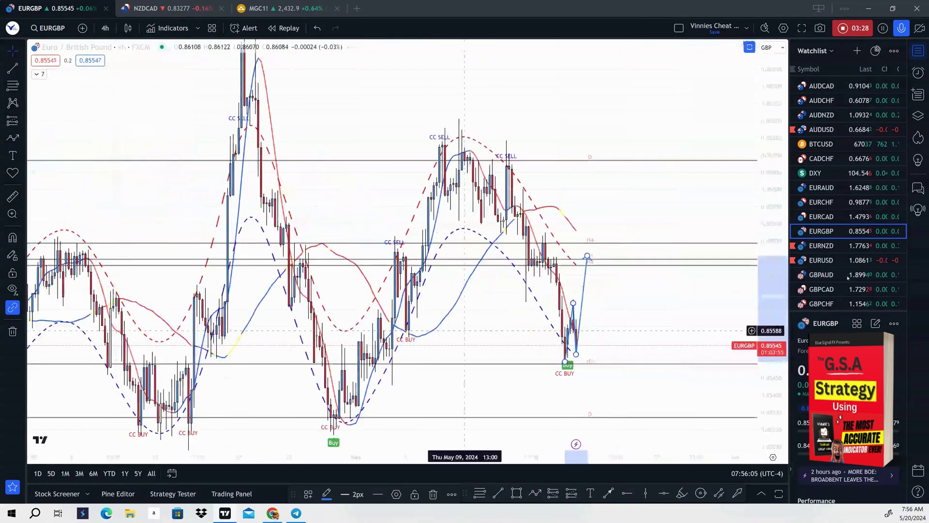
scroll(836, 215, down, 2)
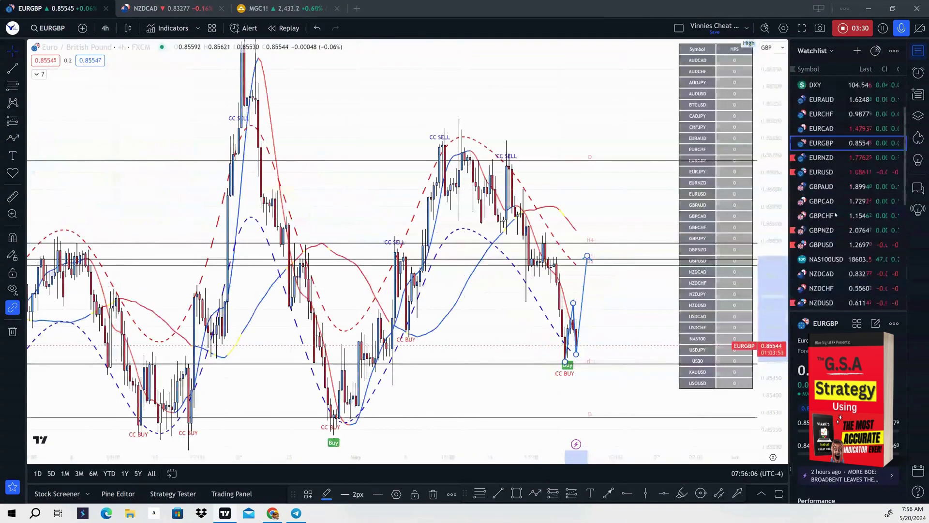
click(837, 163)
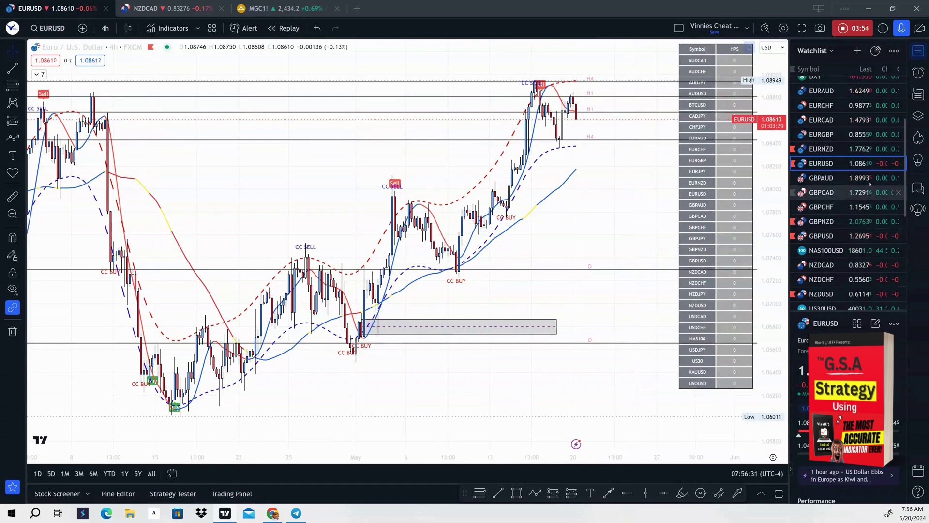
Open the GBPCHF chart, then move on to the GBPUSD 4-hour chart.
click(833, 207)
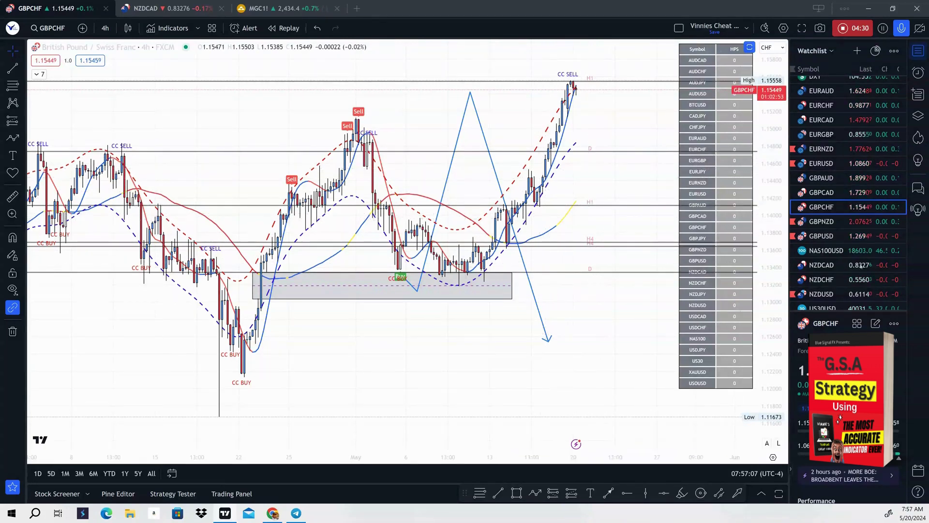
click(843, 234)
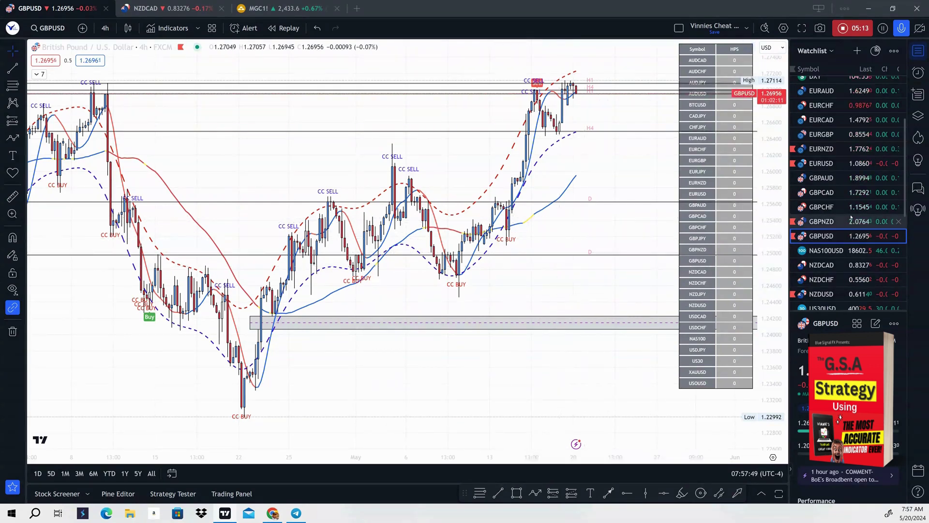
Open the NZDCAD chart, then switch to the NZDCHF 4-hour chart.
click(818, 264)
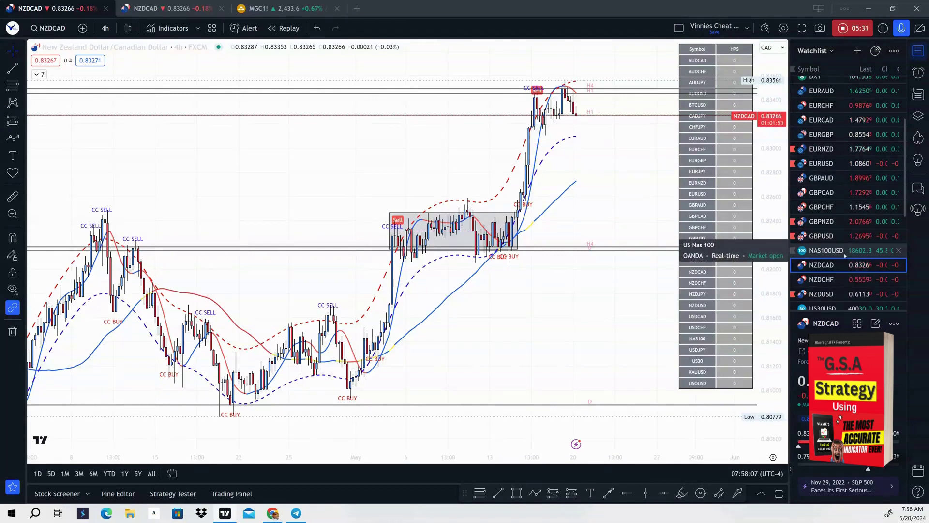
click(833, 280)
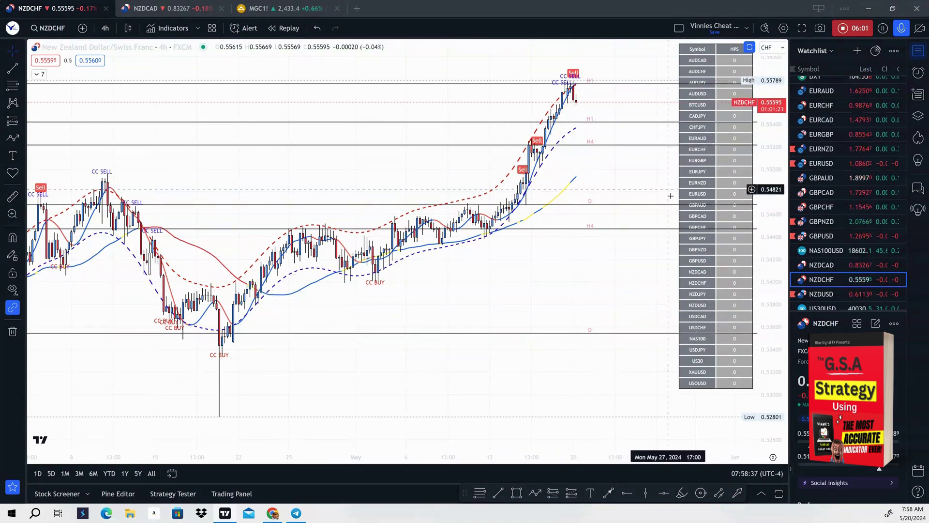
Scroll down the watchlist and open the NZDUSD 4-hour chart.
scroll(865, 236, down, 3)
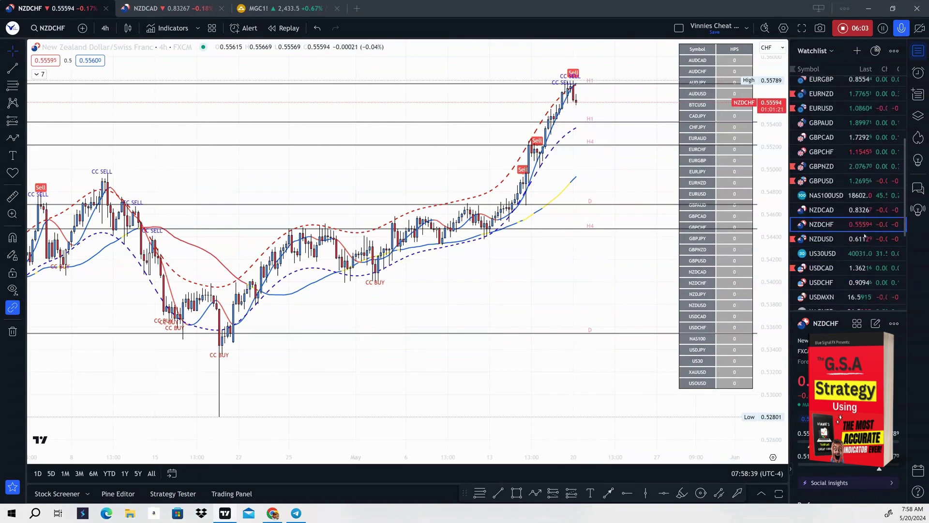
click(841, 196)
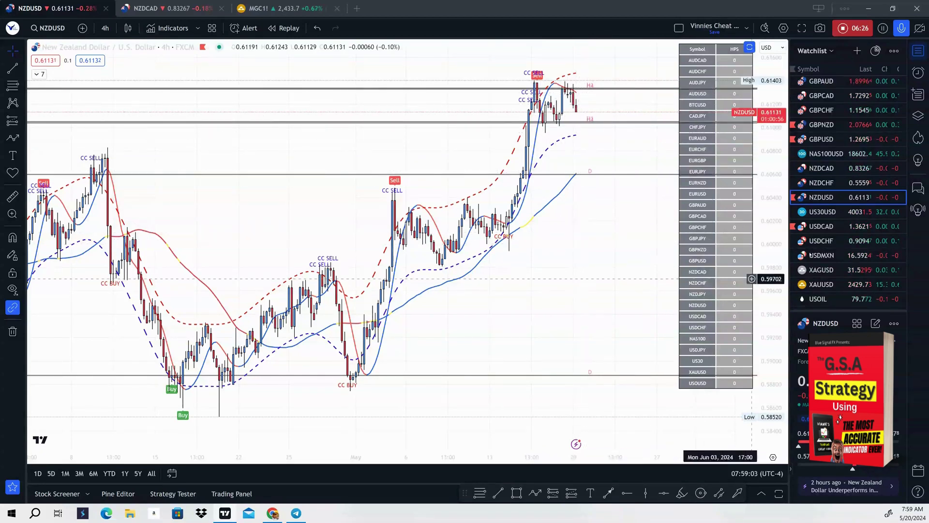
scroll(856, 238, down, 1)
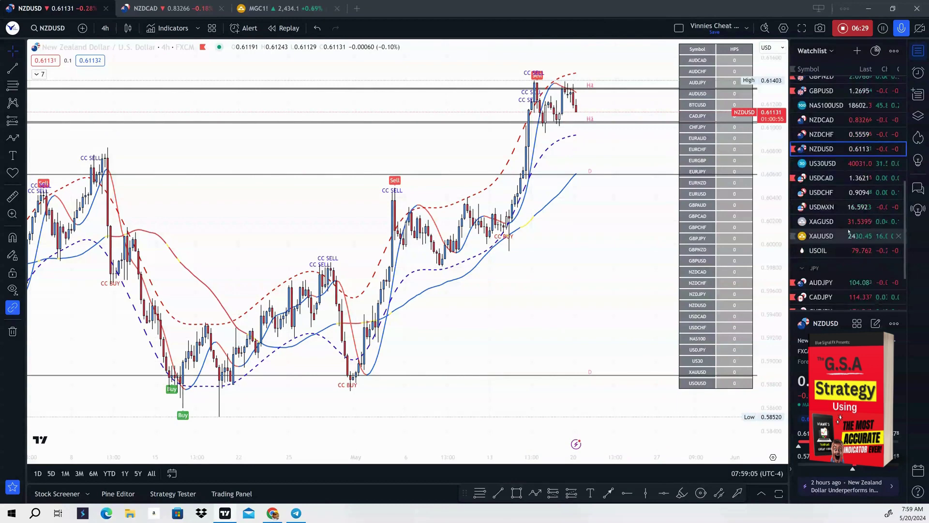
Review the gold XAUUSD 4-hour chart, then open AUDJPY from the watchlist's JPY section.
click(850, 235)
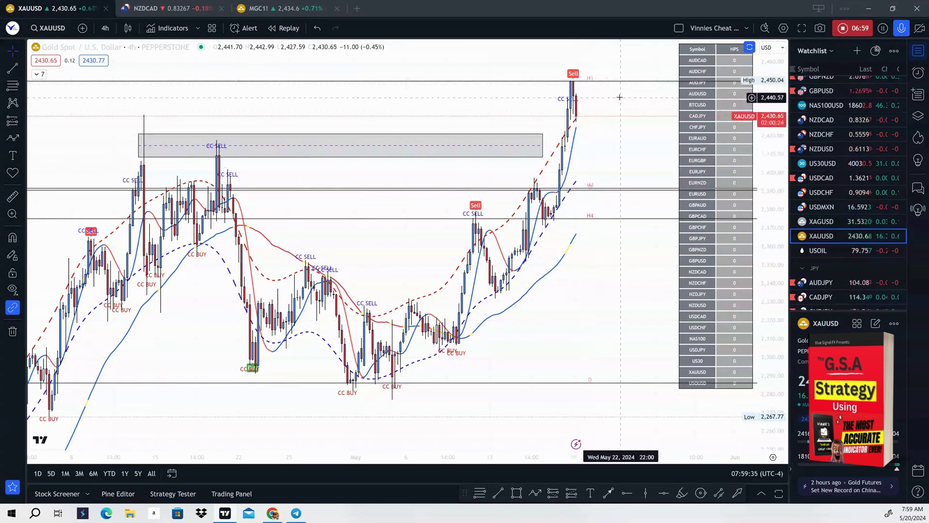
scroll(832, 216, down, 3)
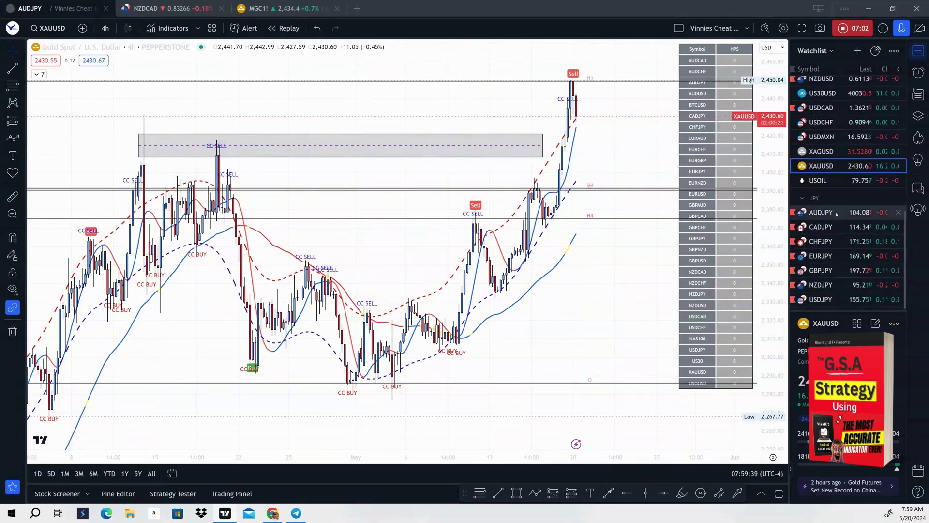
click(823, 213)
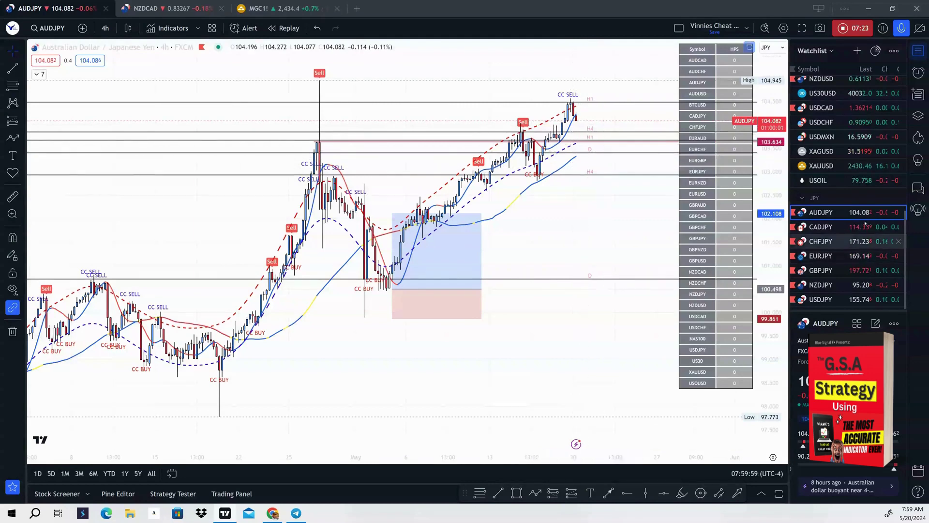
Look over EURJPY, then bring up the GBPJPY 4-hour chart and select the Rectangle tool.
click(821, 256)
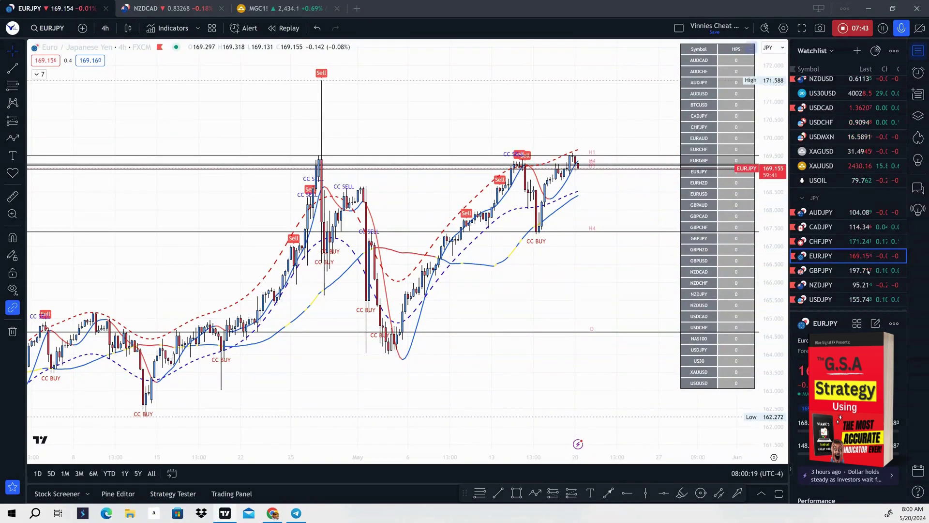
click(822, 271)
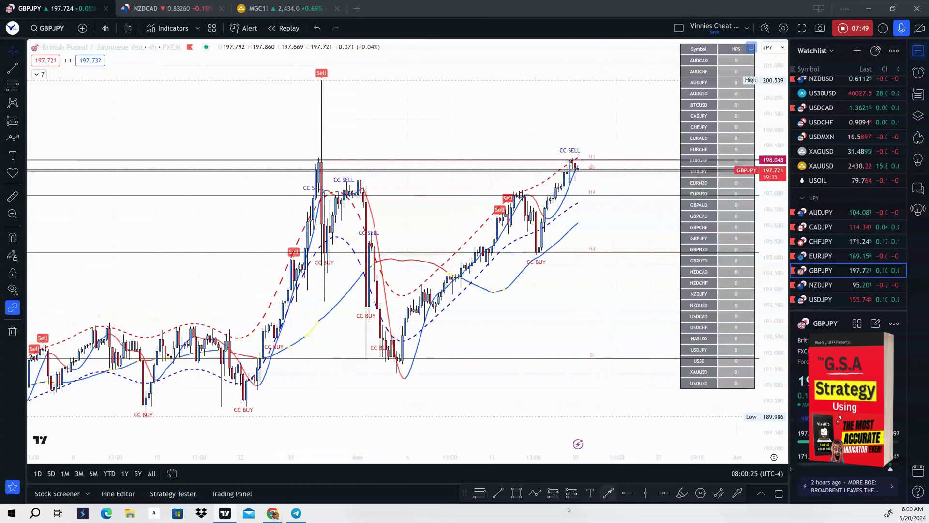
click(517, 493)
Box the GBPJPY 198.05–198.09 highs zone with a rectangle, then switch to NZDJPY.
mouse_move(316, 158)
mouse_down()
mouse_move(564, 189)
mouse_move(603, 168)
mouse_up()
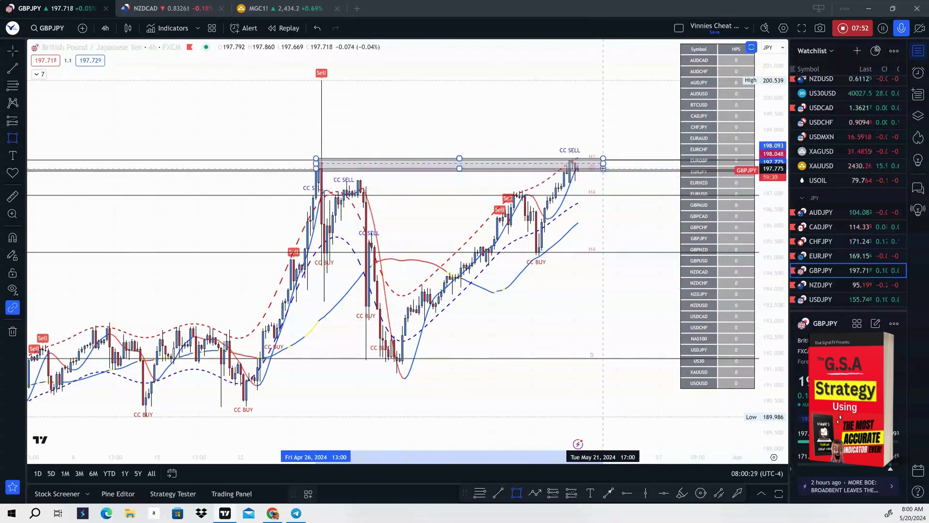
click(607, 186)
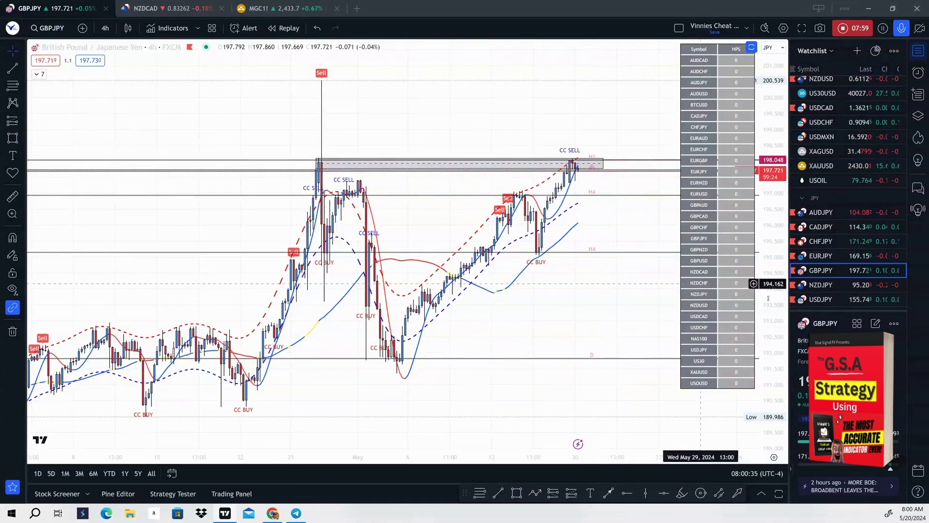
click(840, 287)
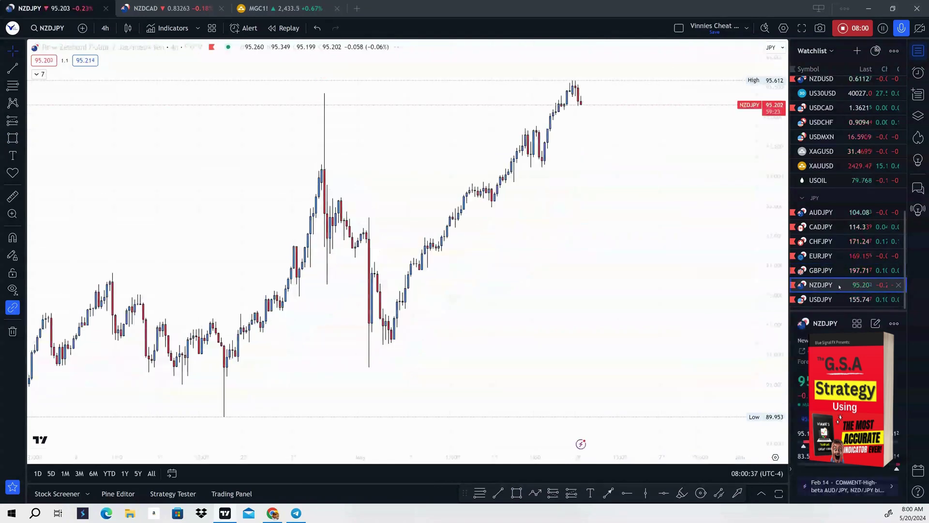